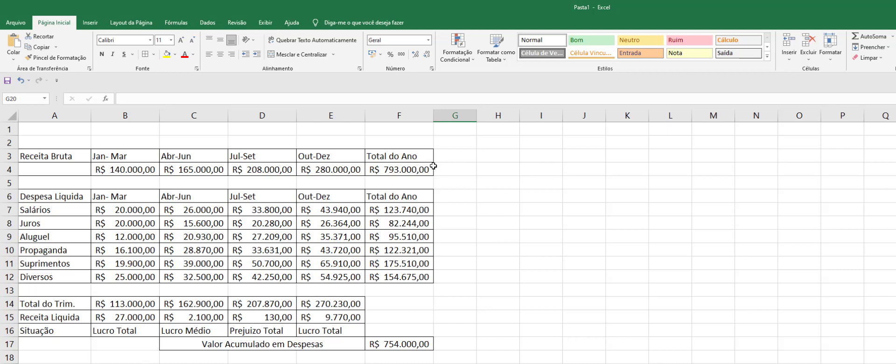
Step: Inspect the formulas behind the yearly gross revenue total and the Jan-Mar expense total and Receita Liquida, including B4, which feeds the calculation
left_click(418, 168)
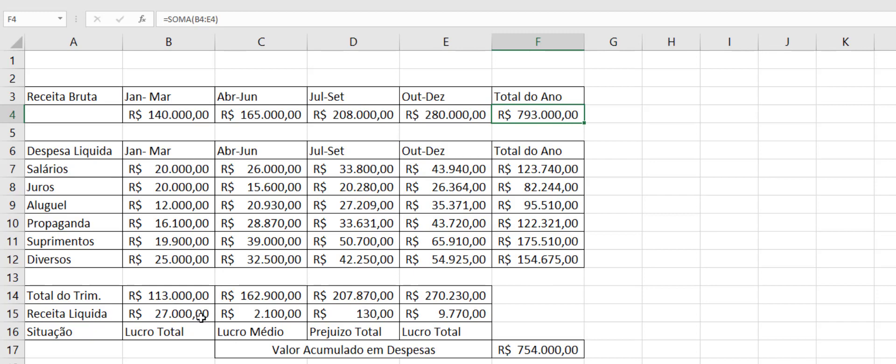
left_click(168, 316)
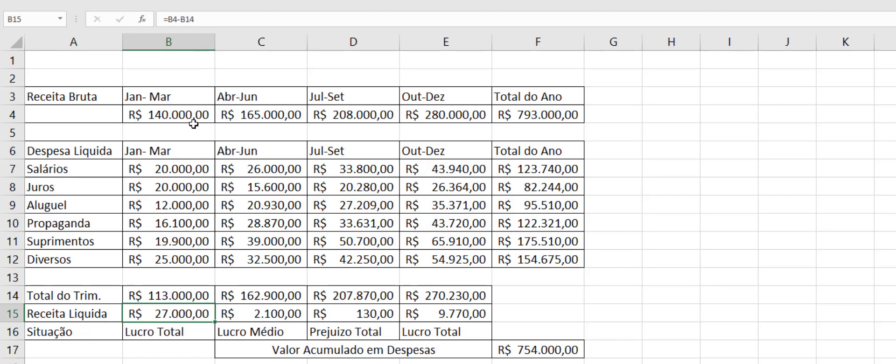
left_click(158, 109)
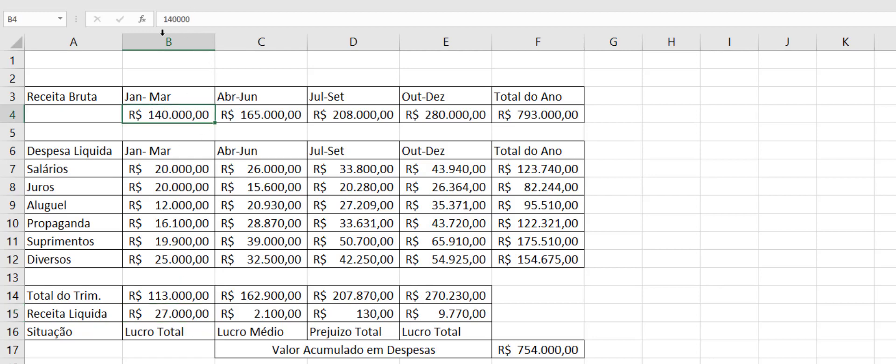
left_click(178, 297)
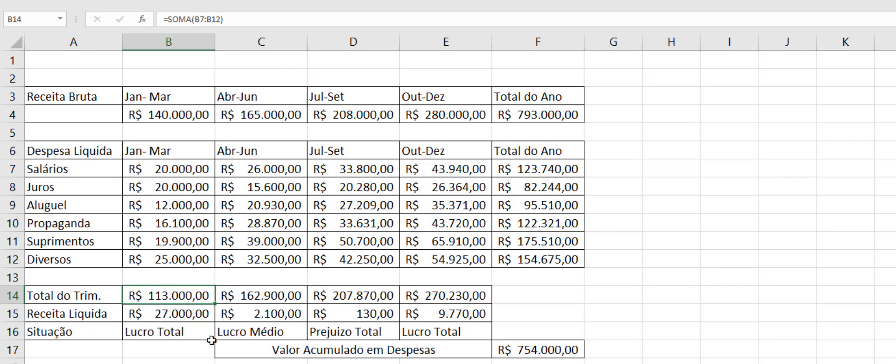
left_click(169, 313)
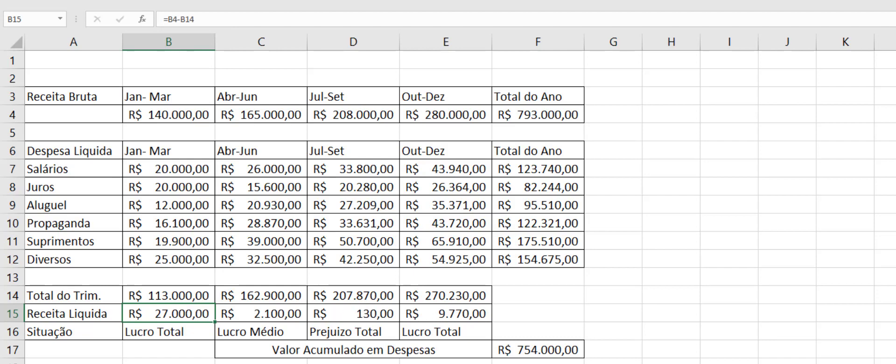
Step: Clear the existing Situação formulas for all four quarters in B16, C16, D16 and E16
left_click(171, 334)
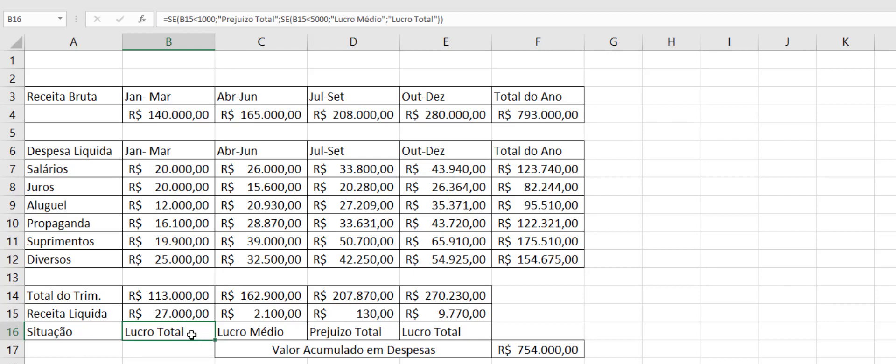
key("BackSpace")
left_click(169, 363)
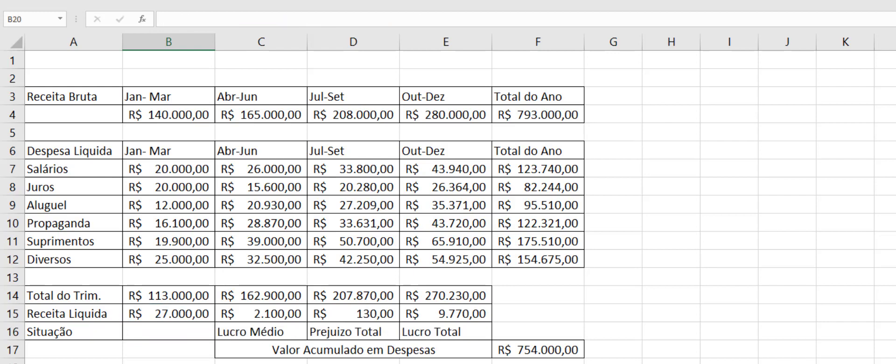
left_click(252, 332)
key("BackSpace")
left_click(299, 363)
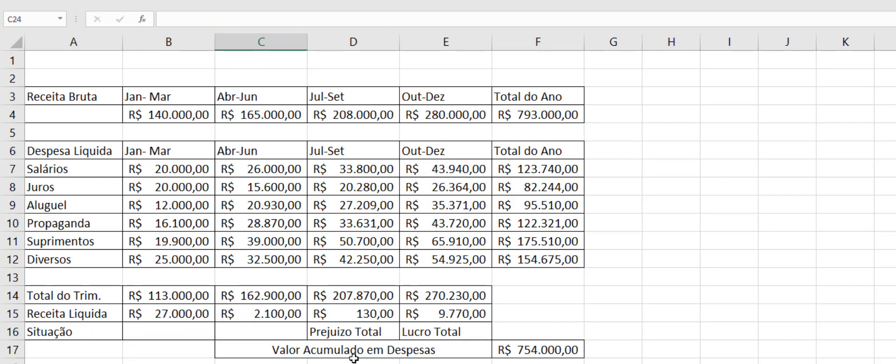
left_click(362, 331)
key("BackSpace")
left_click(431, 332)
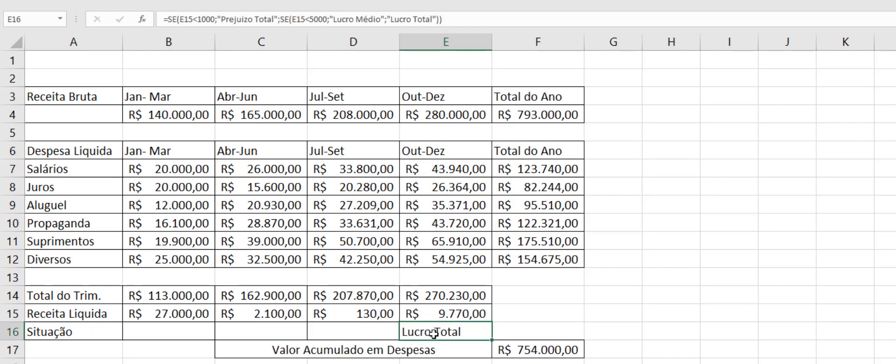
key("BackSpace")
left_click(431, 363)
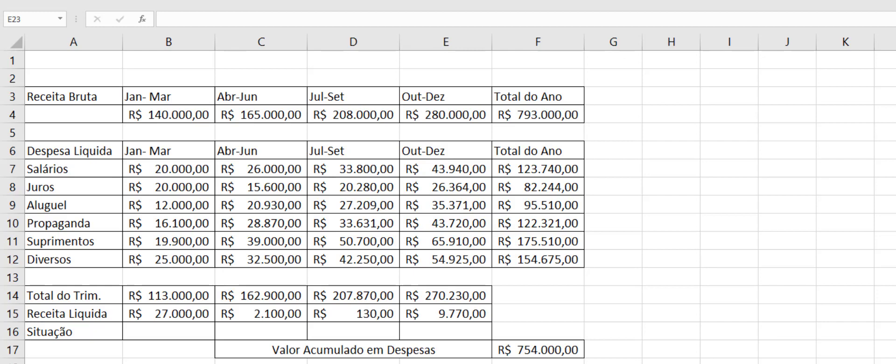
Step: Begin an SE function in B16, the Jan-Mar Situação cell, with its opening parenthesis
left_click(155, 333)
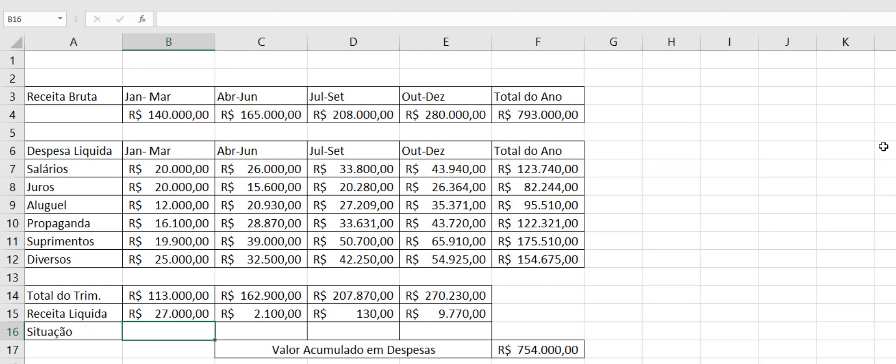
left_click(184, 17)
type("=(se")
key("BackSpace")
key("BackSpace")
key("BackSpace")
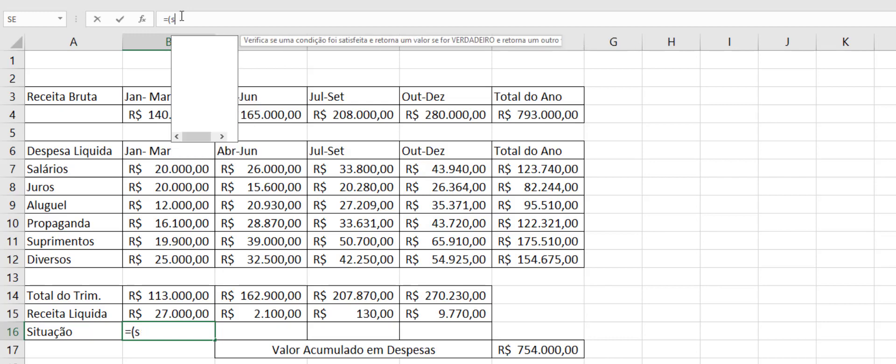
type("se")
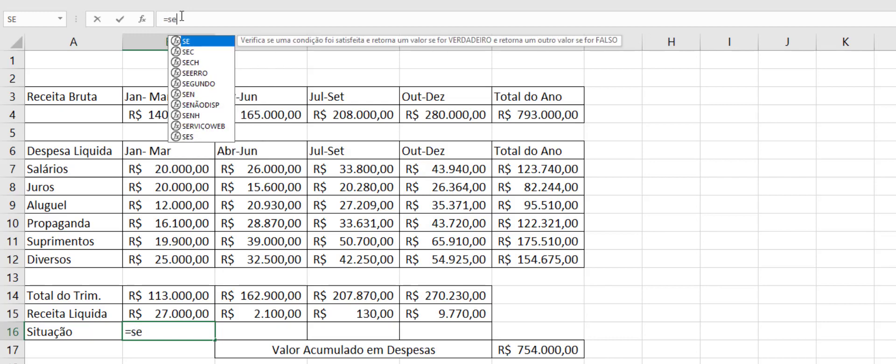
type("(")
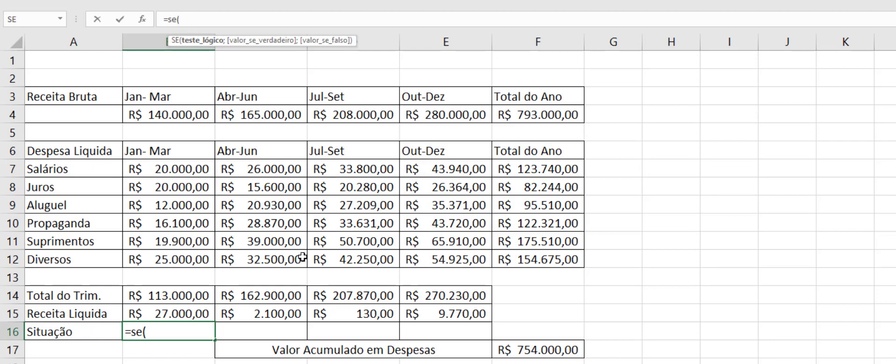
Step: Add the logical test b15<1000 to the SE formula in B16, ending with a semicolon separator
type("b15")
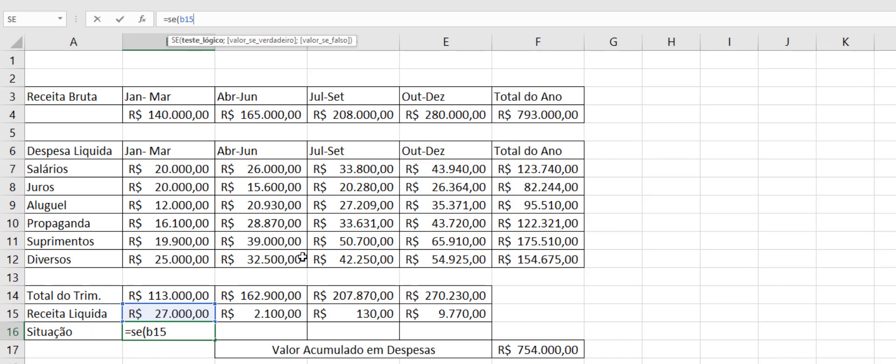
type("<1000;")
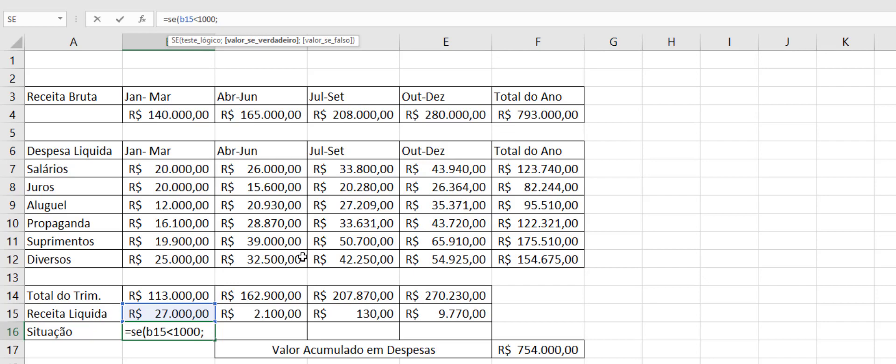
type("\"\"")
type("Pre")
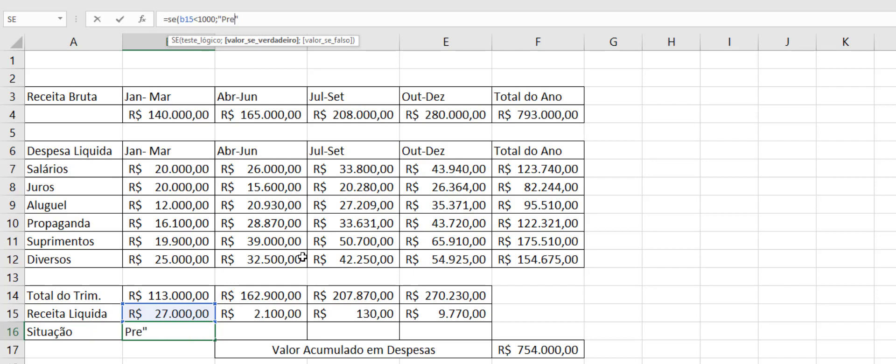
type("juizo RT")
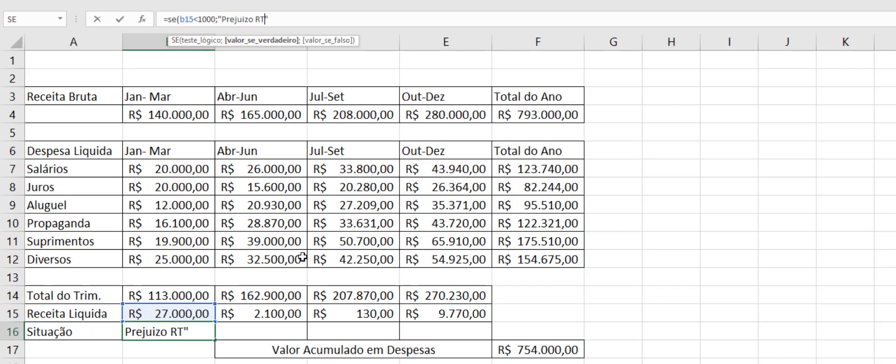
Step: Enter "Prejuizo Total" as the value-if-true result in the B16 formula, followed by a semicolon
key("BackSpace")
key("BackSpace")
type("Total")
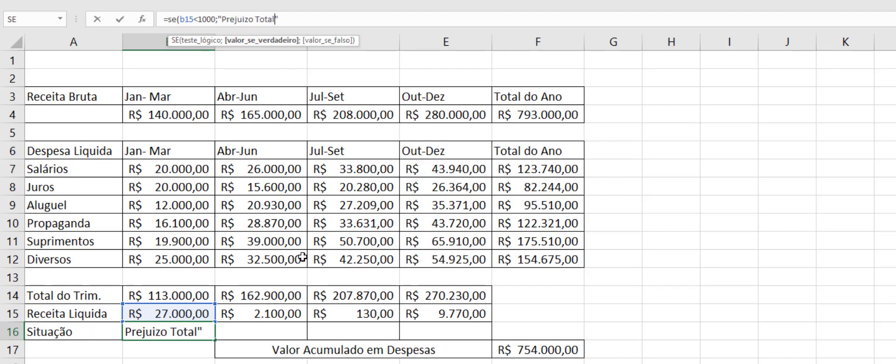
type("\";")
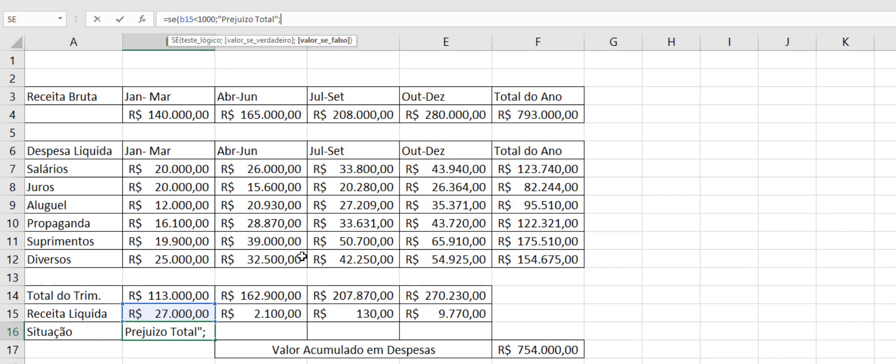
Step: Nest a second SE function as the value-if-false argument in B16, with the test b15<5000 and a semicolon
type("se(")
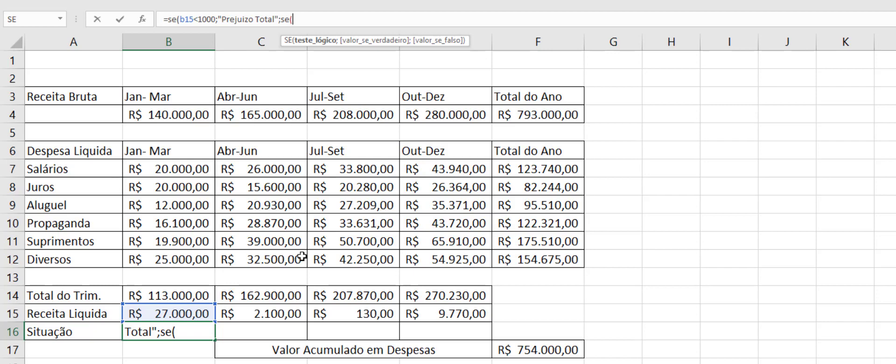
type("b15")
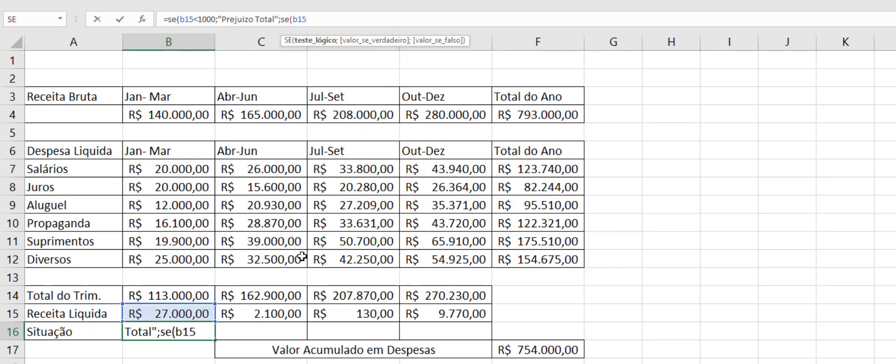
type("<5000")
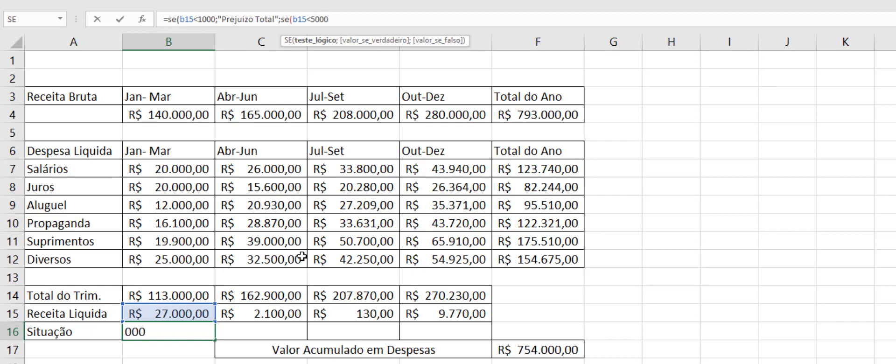
type(";\"")
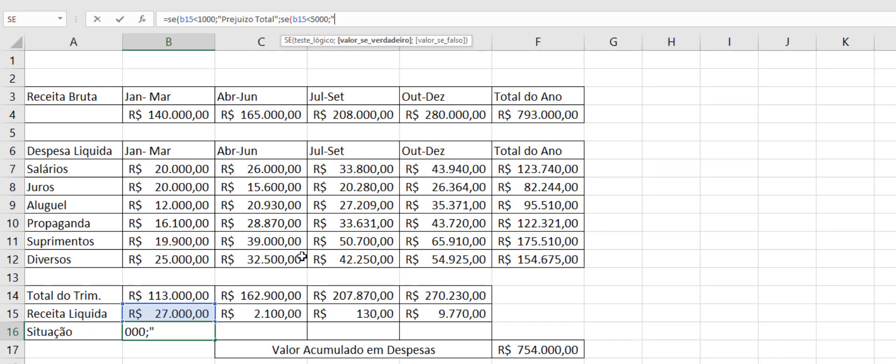
type("Lucro M")
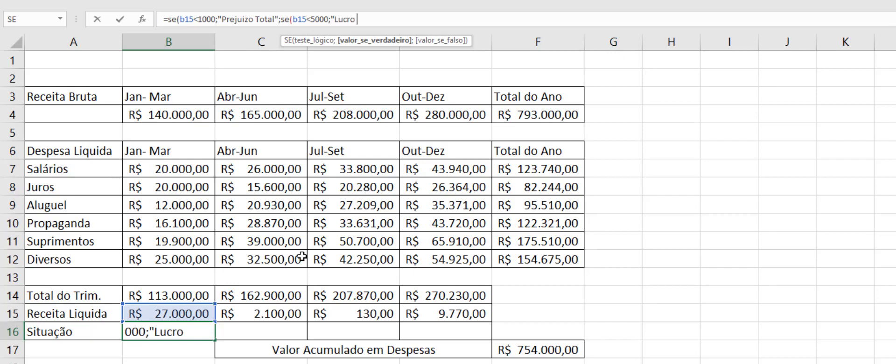
type("édio")
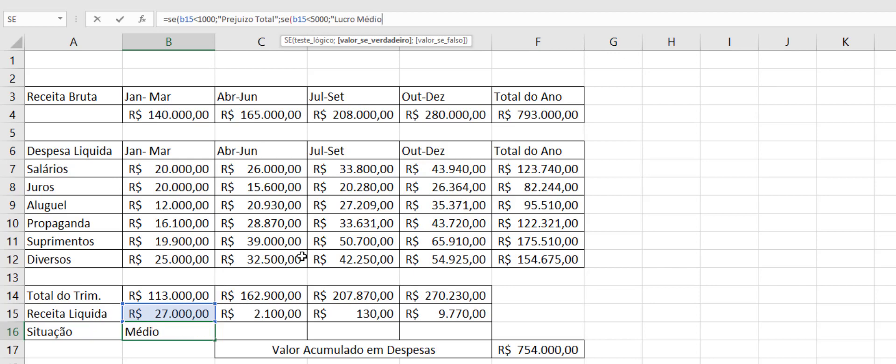
type("\";")
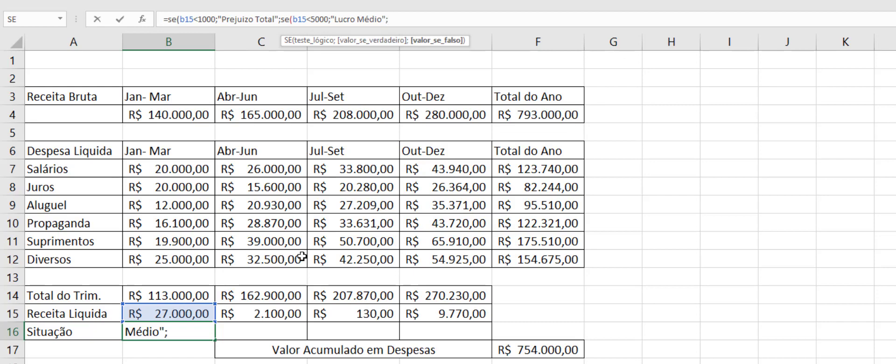
Step: Enter "Lucro Total" as the nested SE's value-if-false result, commit the B16 formula and accept Excel's proposed parenthesis correction
type("\"\"")
key("Left")
type("Lucro")
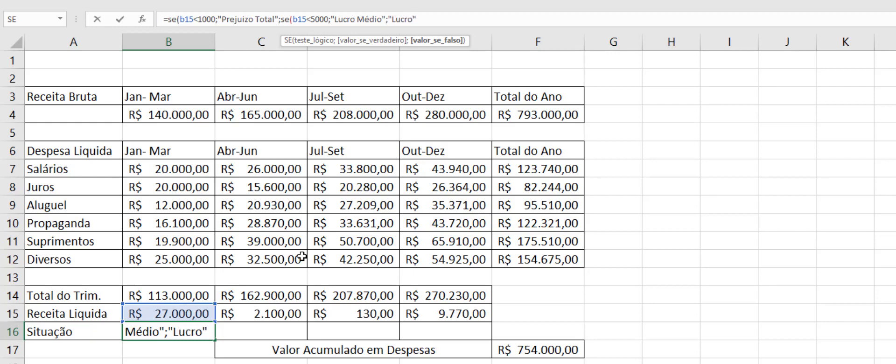
type(" Total\"")
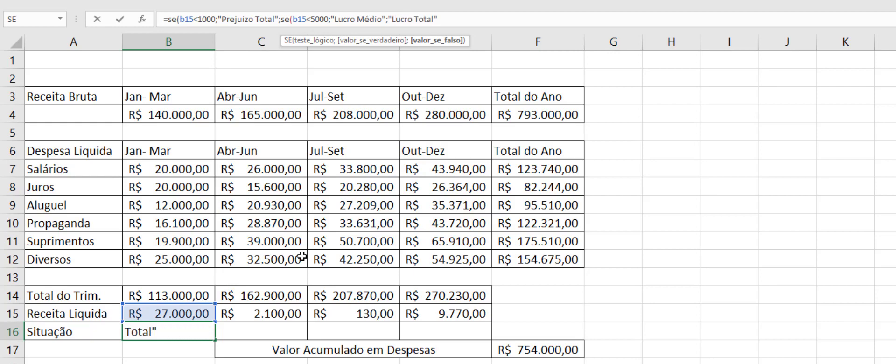
type(")")
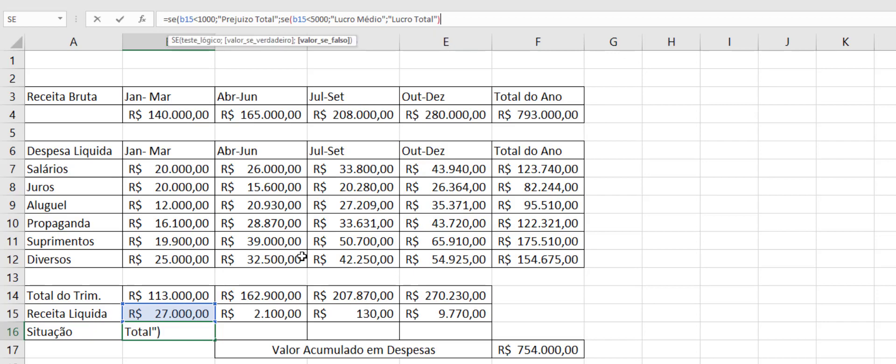
key("Return")
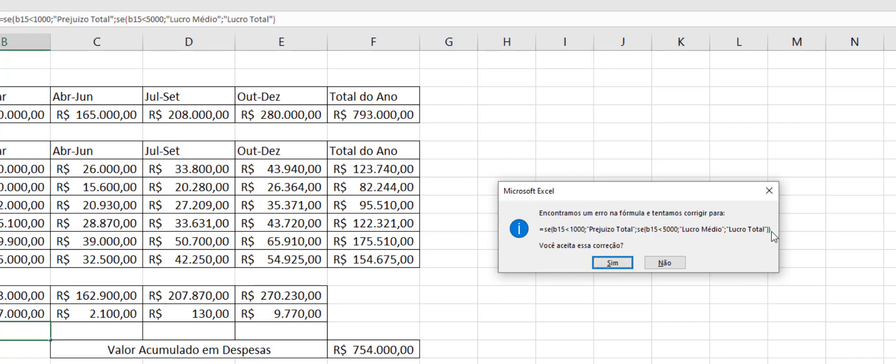
left_click(601, 264)
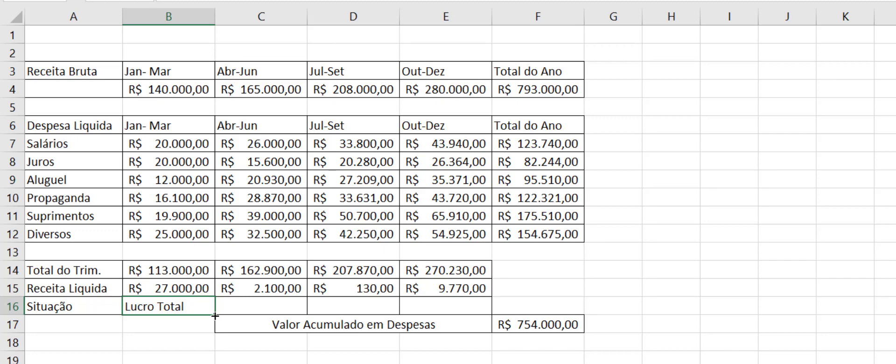
Step: Fill the B16 Situação formula across through E16 for the remaining quarters, and select the accumulated expenses cell F17
left_click_drag(214, 316, 459, 314)
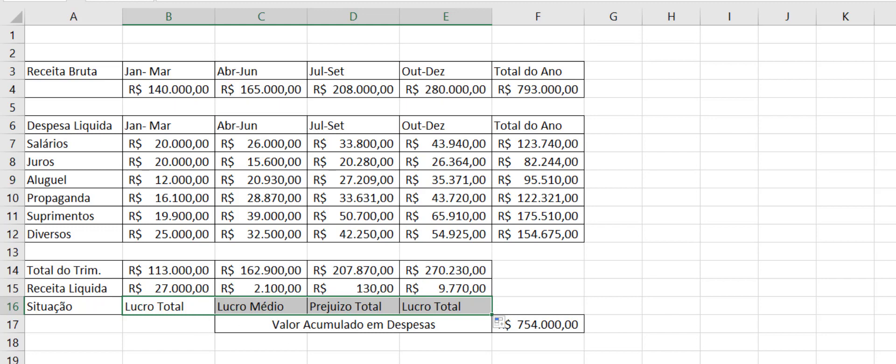
key("Right")
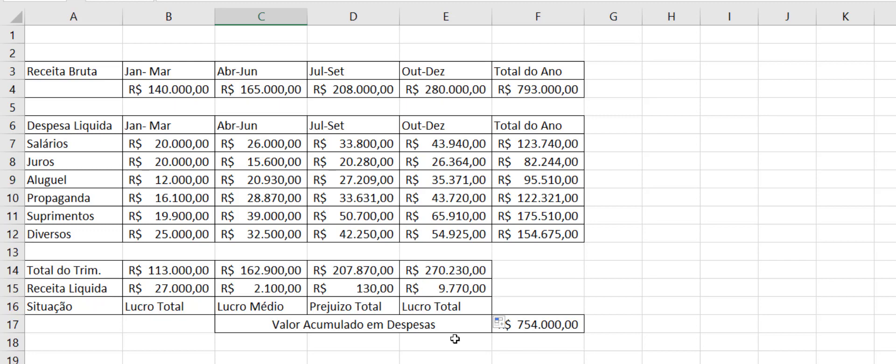
left_click(559, 323)
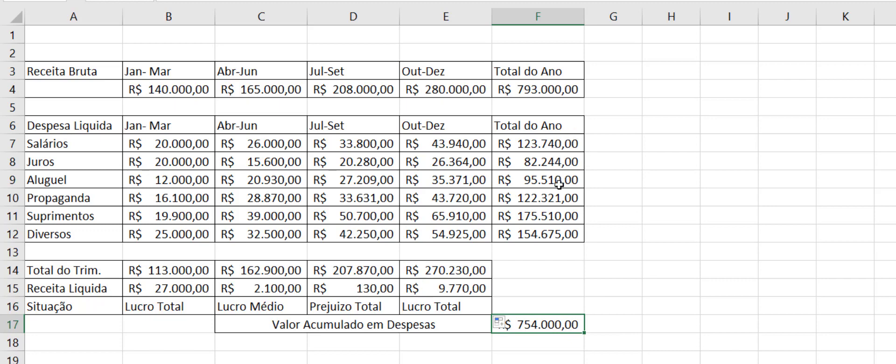
Step: Switch to the address list sheet and clear the lookup form values in B10 through B14
left_click(734, 337)
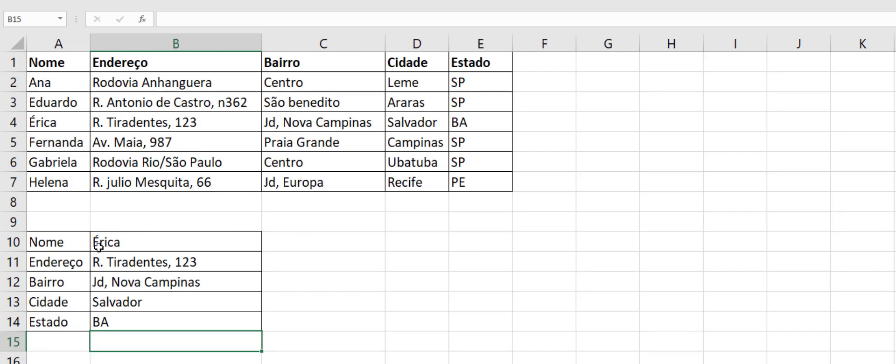
left_click(98, 246)
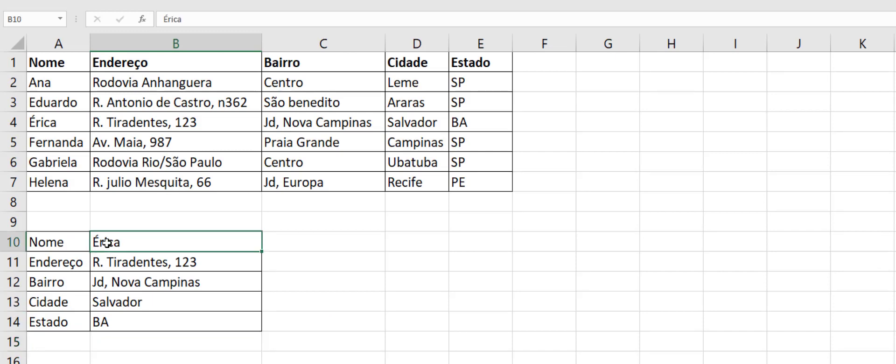
left_click(145, 318)
key("Delete")
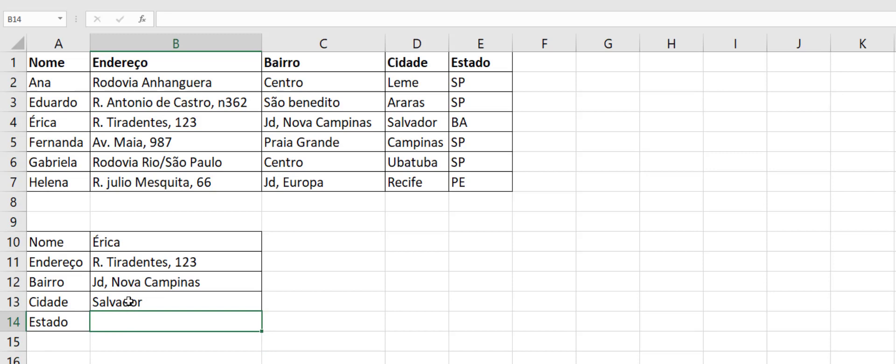
left_click(129, 302)
key("Delete")
left_click(156, 280)
key("Delete")
left_click(135, 260)
key("Delete")
left_click(149, 248)
key("Delete")
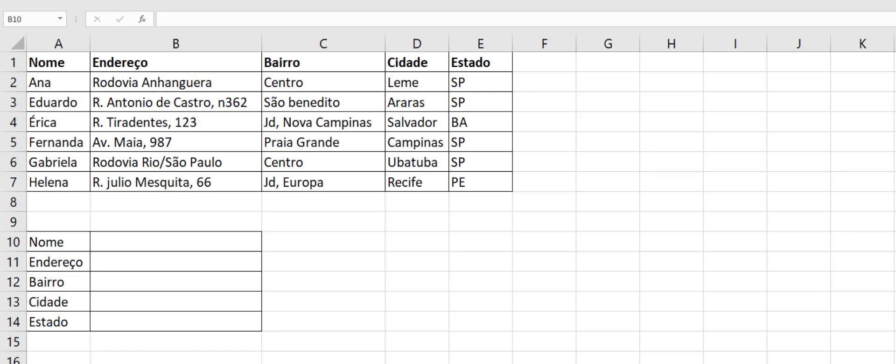
left_click(136, 240)
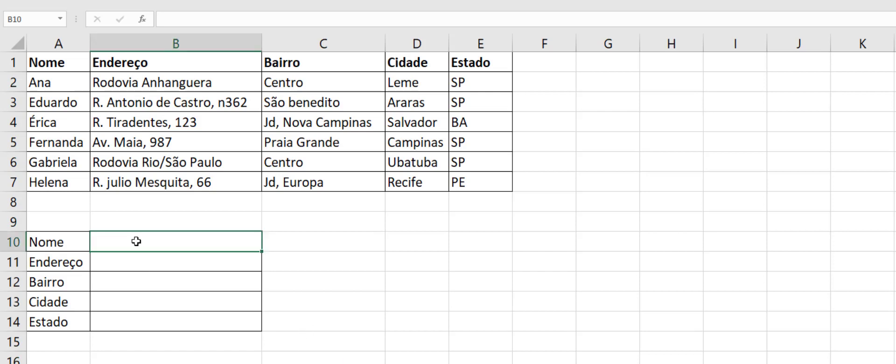
type("=procv")
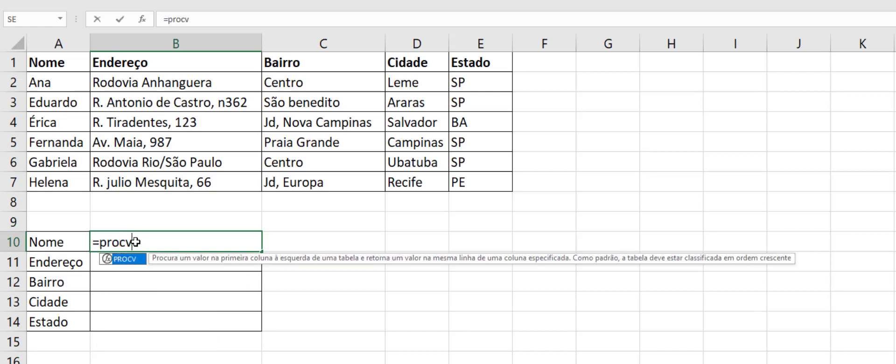
type("(")
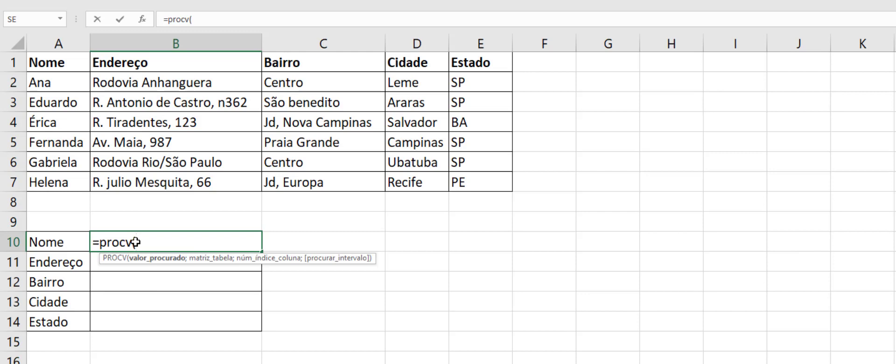
key("BackSpace")
key("BackSpace")
key("BackSpace")
key("BackSpace")
key("BackSpace")
key("BackSpace")
key("BackSpace")
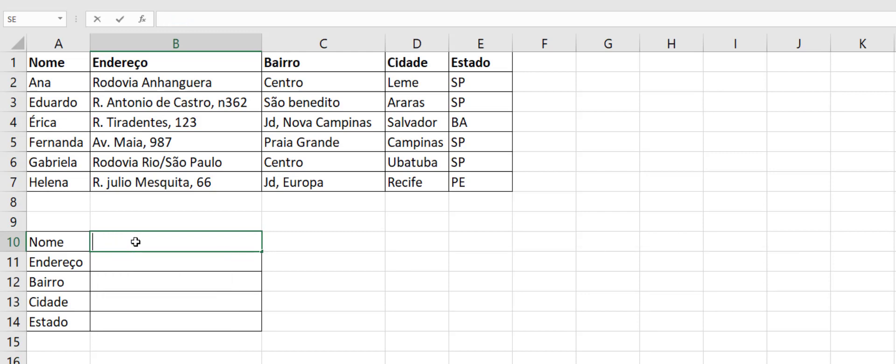
Step: Begin the PROCV expression in Endereço cell B11 with lookup value b10 and table range a2:e7, separated by semicolons
left_click(112, 264)
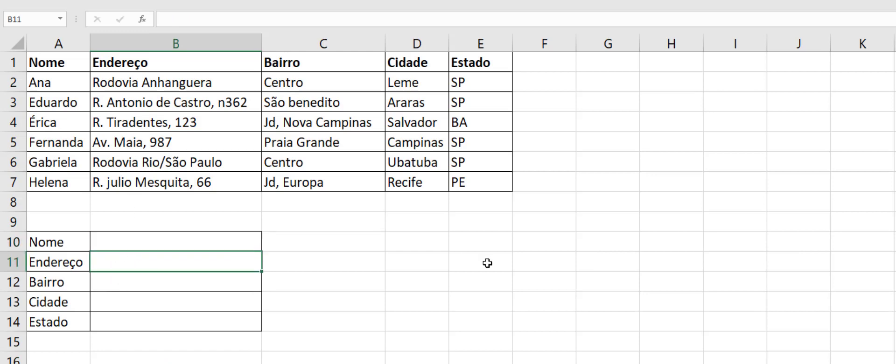
type("procv(")
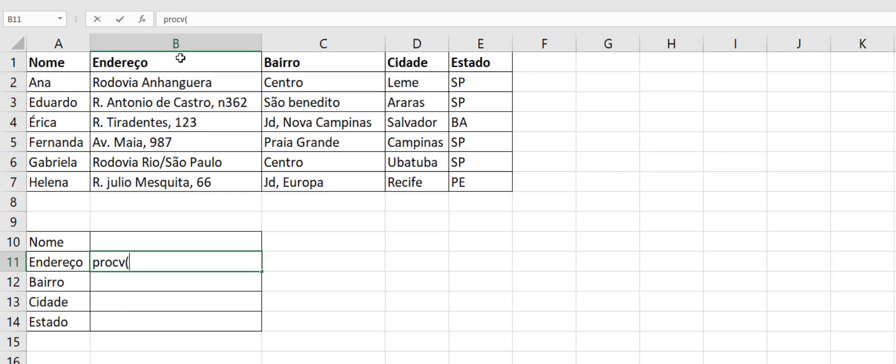
type("b10")
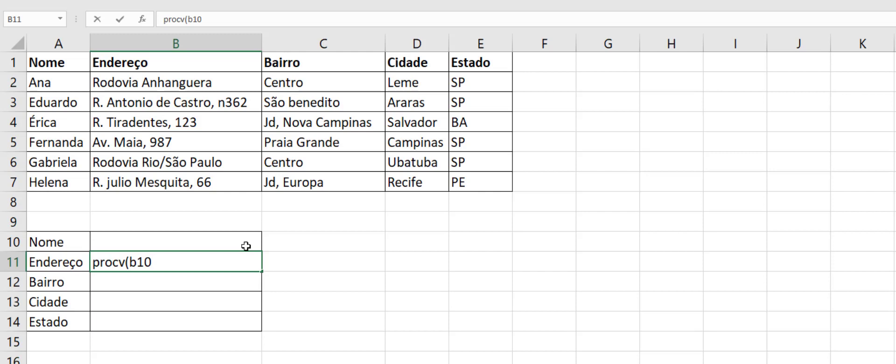
type(";")
type("a2")
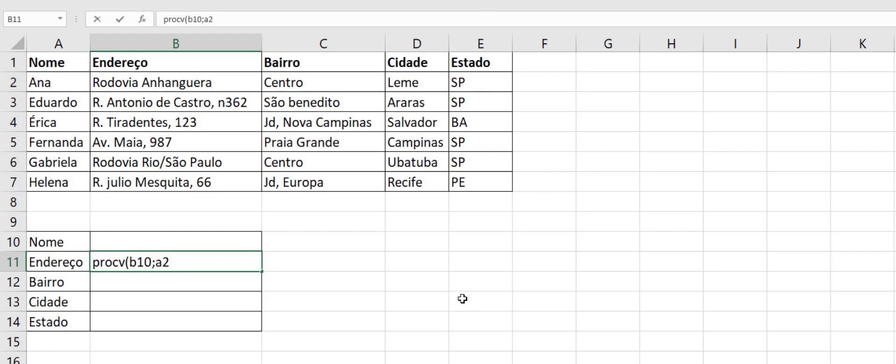
type(":e7")
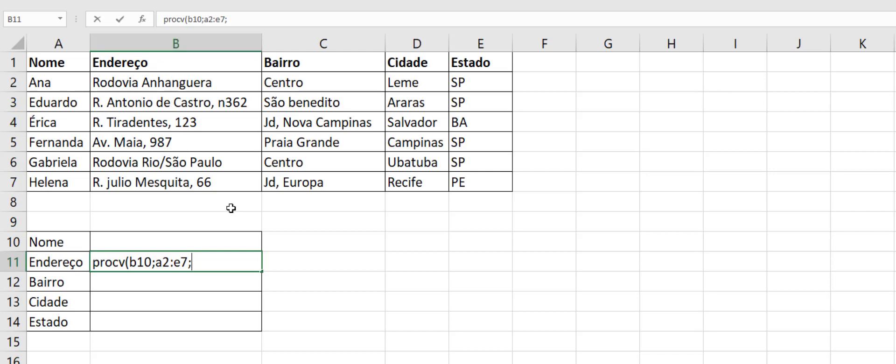
Step: Complete the B11 expression with column index 2 and match argument 0, close the parenthesis and commit it
type("2;0)")
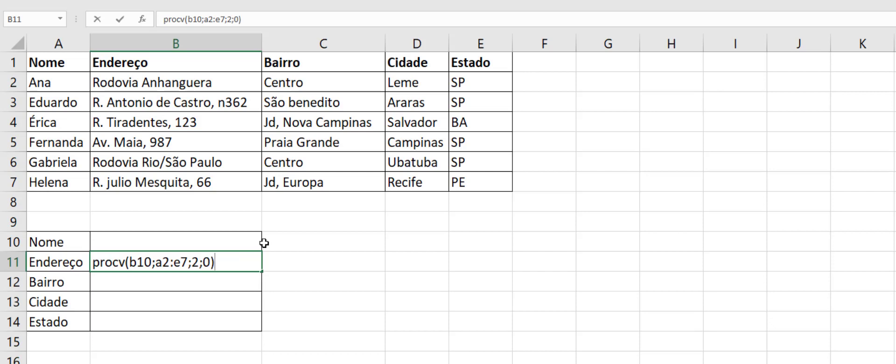
key("Return")
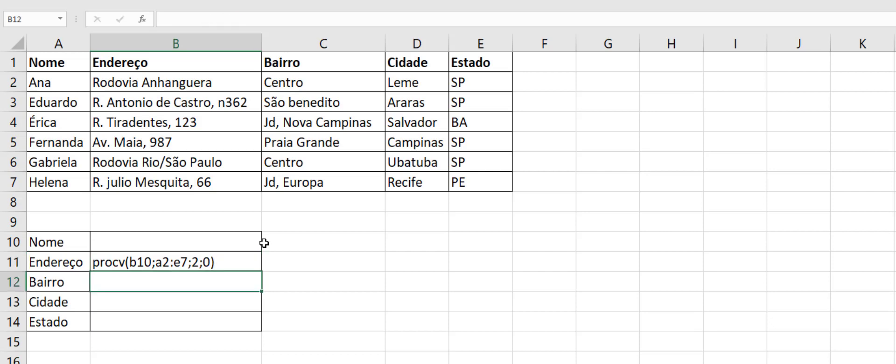
Step: Add the missing equals sign before procv in B11 and commit the entry as a formula
left_click(156, 264)
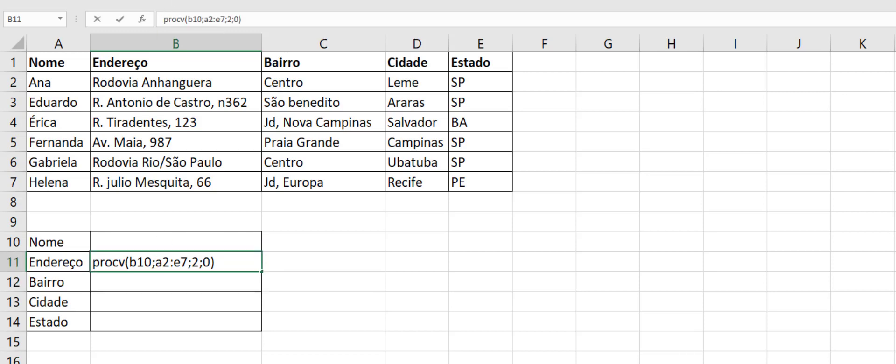
left_click(166, 19)
type("=")
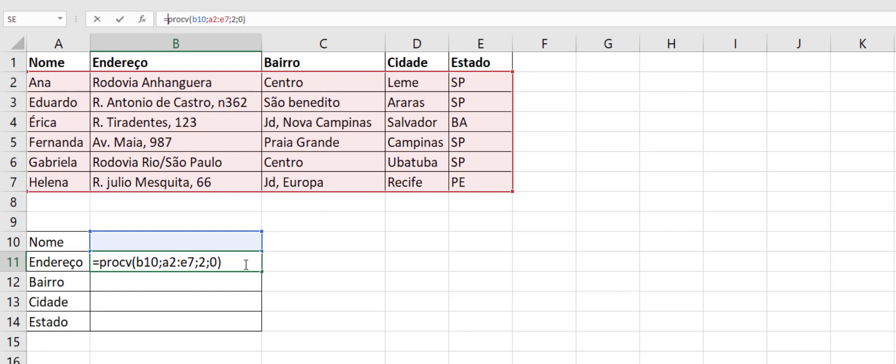
key("Return")
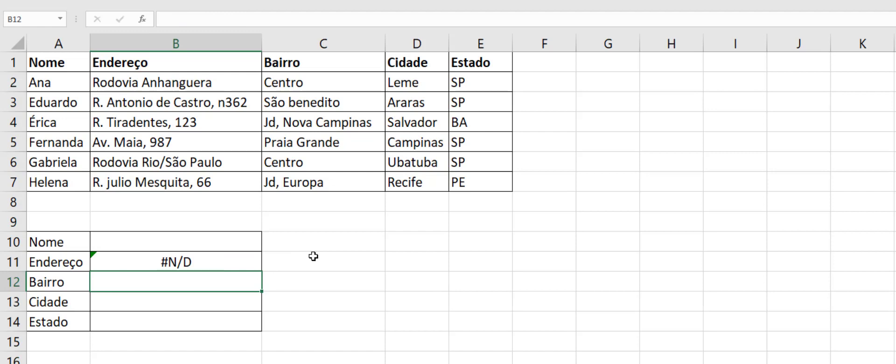
Step: Enter the first name listed in row 4 as the lookup value in Nome cell B10
left_click(160, 244)
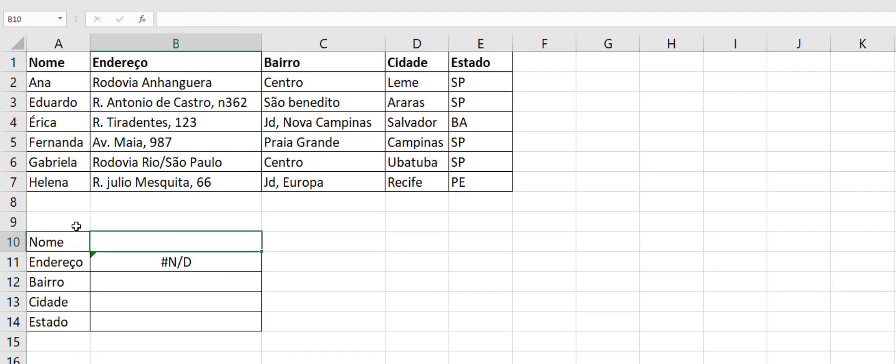
type("Érica")
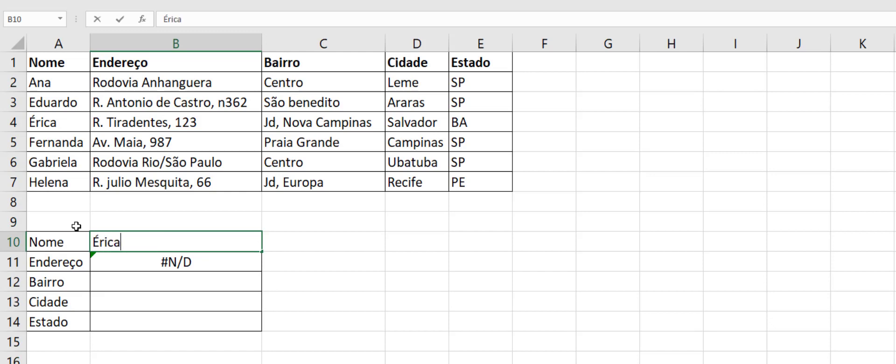
key("Return")
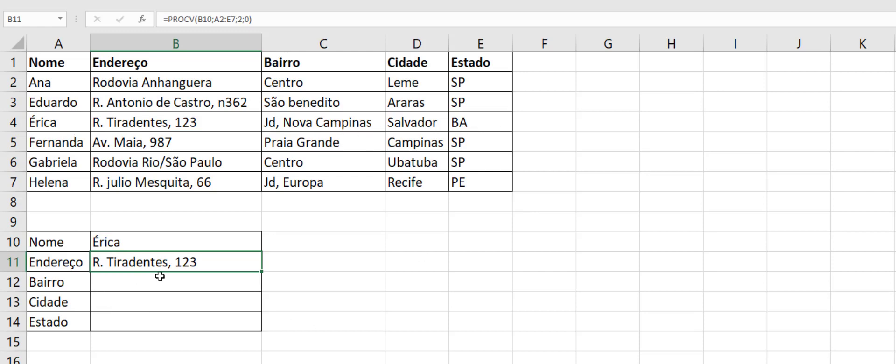
Step: Try to copy the full PROCV formula text from B11 into Bairro cell B12
left_click(184, 278)
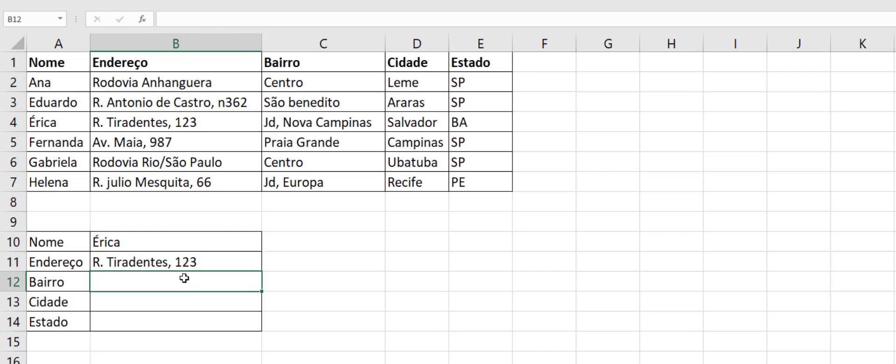
left_click(183, 264)
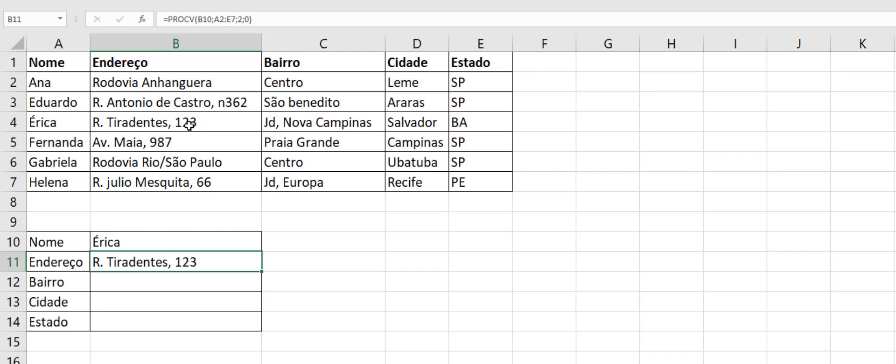
left_click(150, 282)
left_click(156, 259)
left_click(269, 19)
left_click_drag(269, 19, 82, 27)
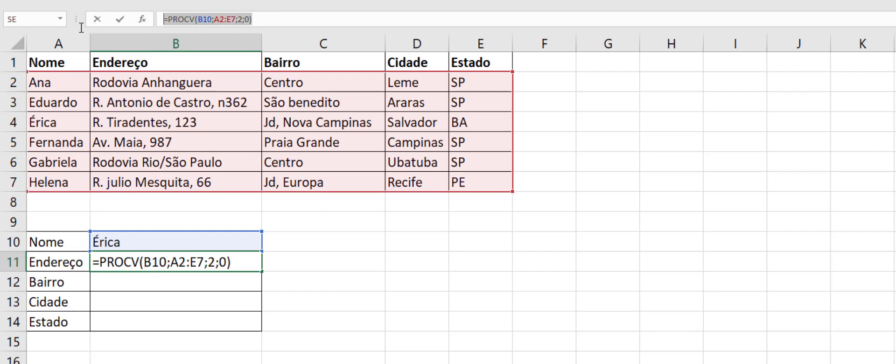
left_click(136, 278)
left_click(514, 304)
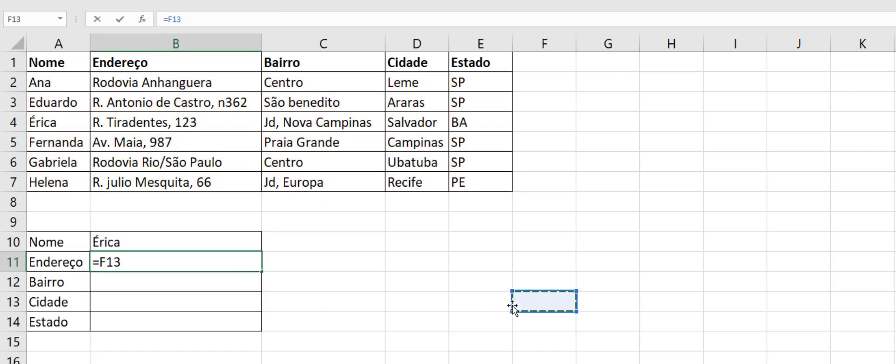
Step: Try to undo the accidental cell reference in B11's formula, and leave the cell's editing mode
key("ctrl+z")
key("ctrl+z")
key("ctrl+z")
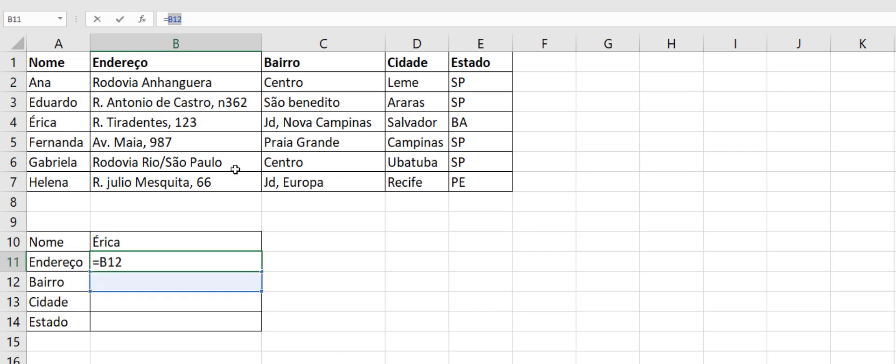
left_click(375, 277)
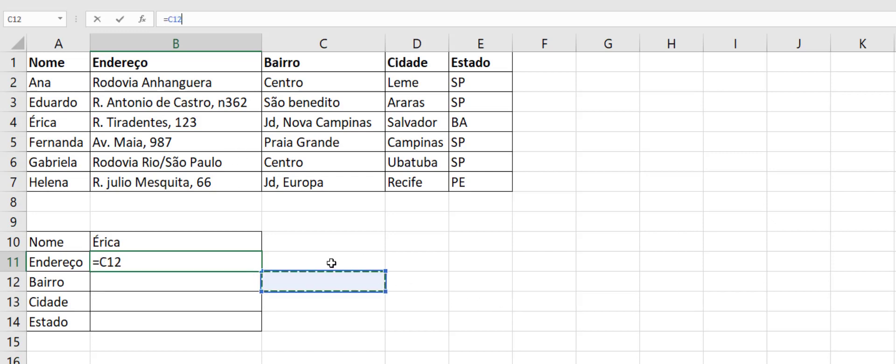
left_click(284, 9)
key("ctrl+z")
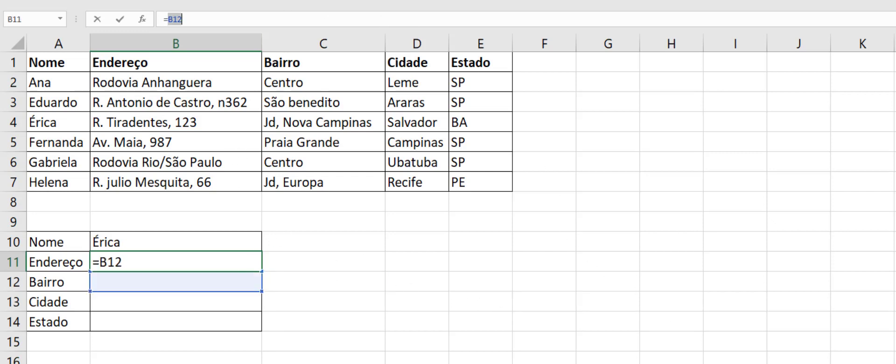
left_click(186, 265)
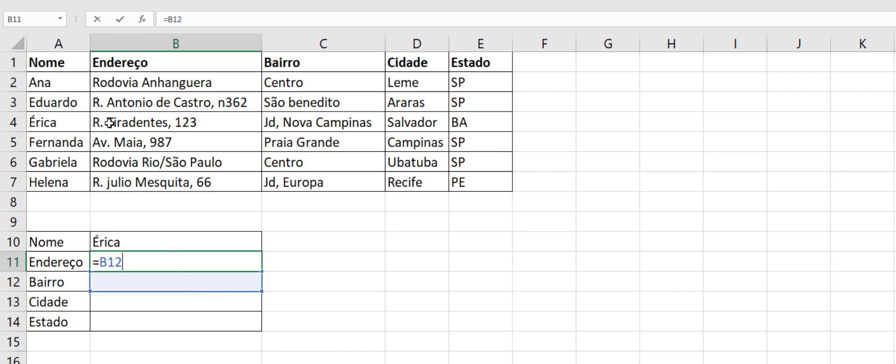
left_click(608, 363)
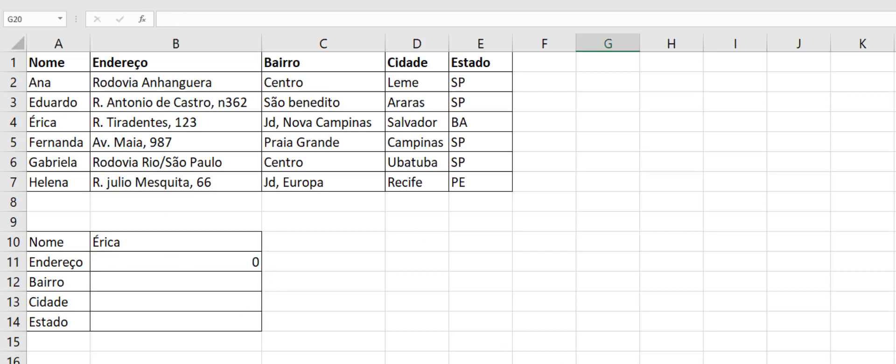
Step: Start a new PROCV formula in Endereço cell B11 with B10 as the lookup value
left_click(161, 264)
type("=")
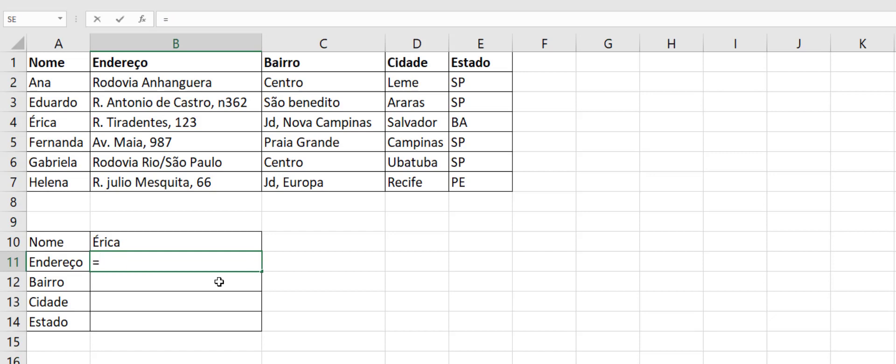
key("Up")
key("Up")
key("Down")
key("Down")
key("BackSpace")
key("BackSpace")
key("BackSpace")
type("p")
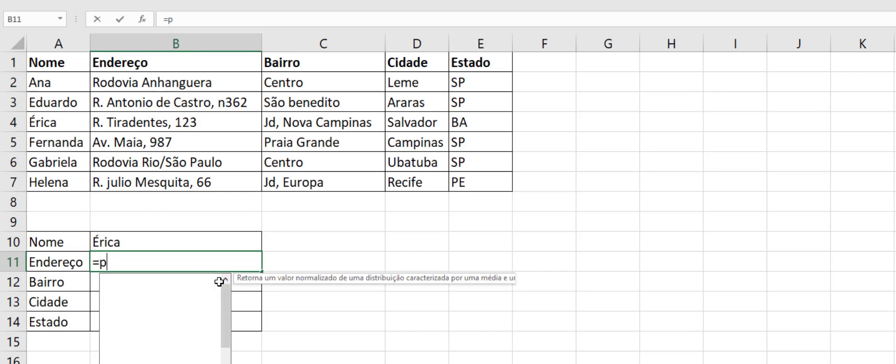
type("rocv(")
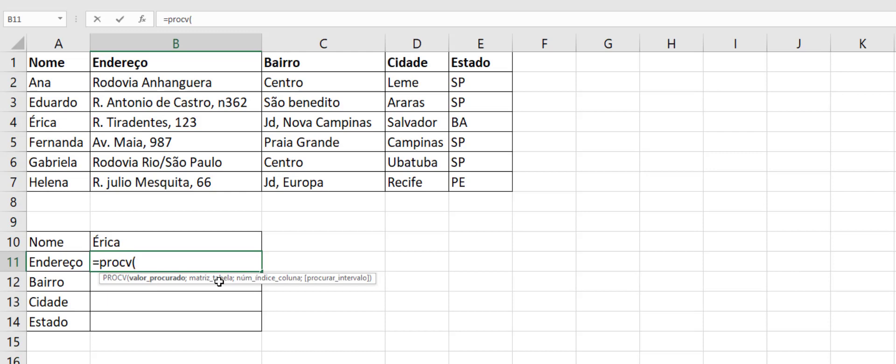
type("b")
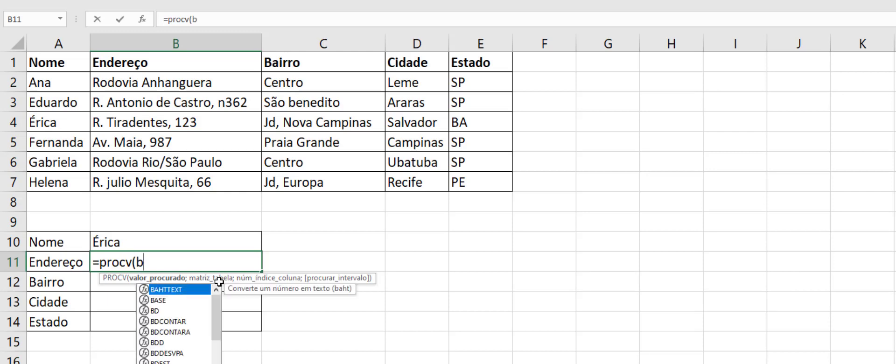
type("10")
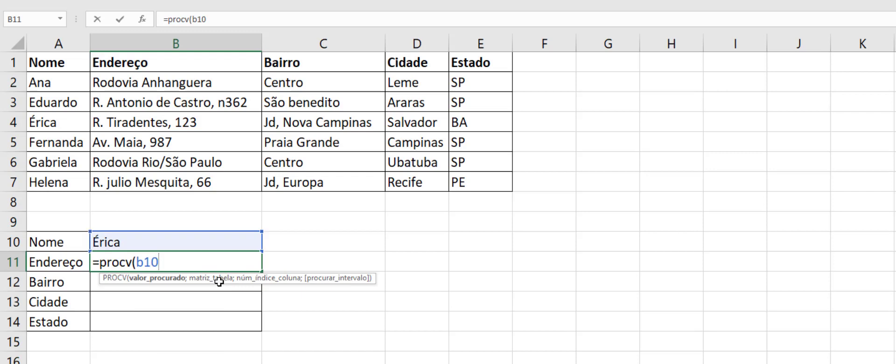
type(";")
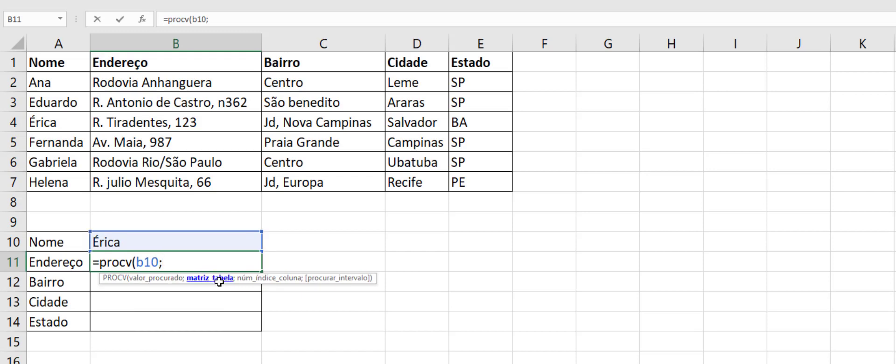
Step: Complete B11's PROCV formula with table range A2:E7, column index 2 and match argument 0, and commit it
left_click_drag(41, 84, 459, 184)
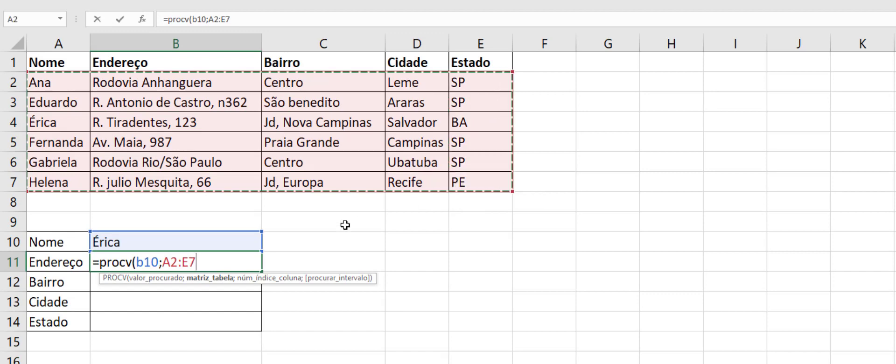
type(";'")
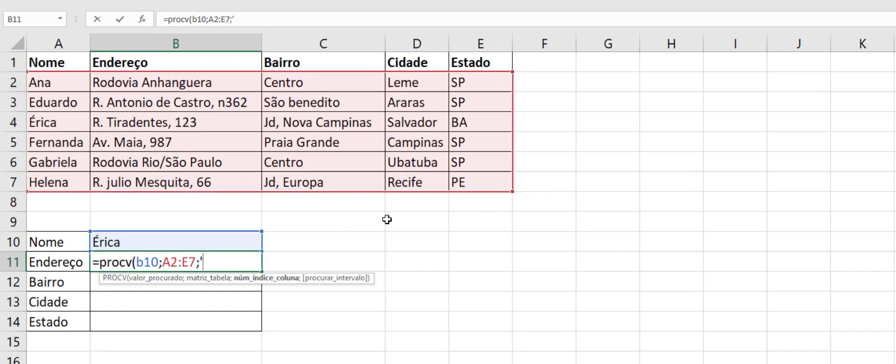
key("BackSpace")
type("2;0")
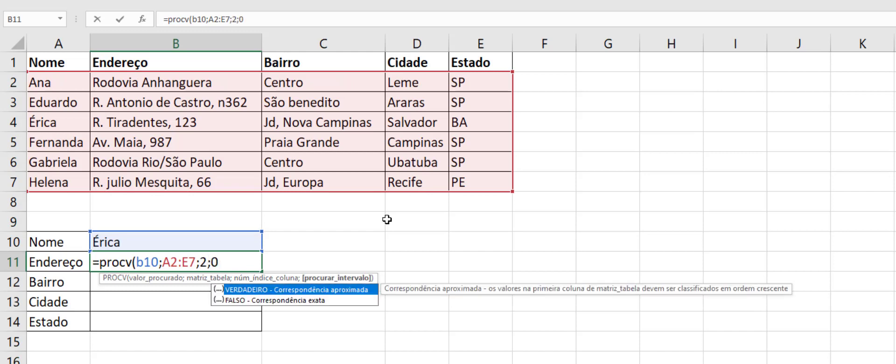
type(")")
key("Return")
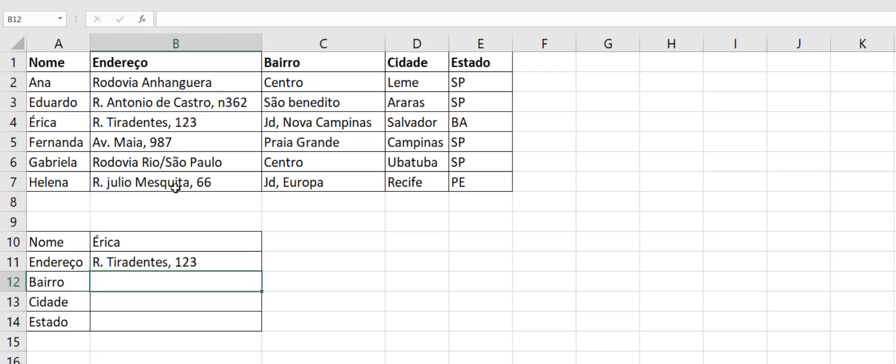
Step: Copy the full PROCV formula text from Endereço cell B11
left_click(177, 256)
triple_click(259, 22)
key("ctrl+c")
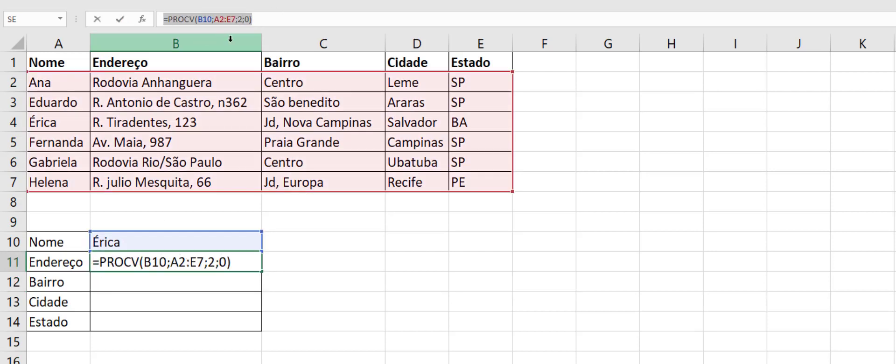
type("=")
left_click(146, 281)
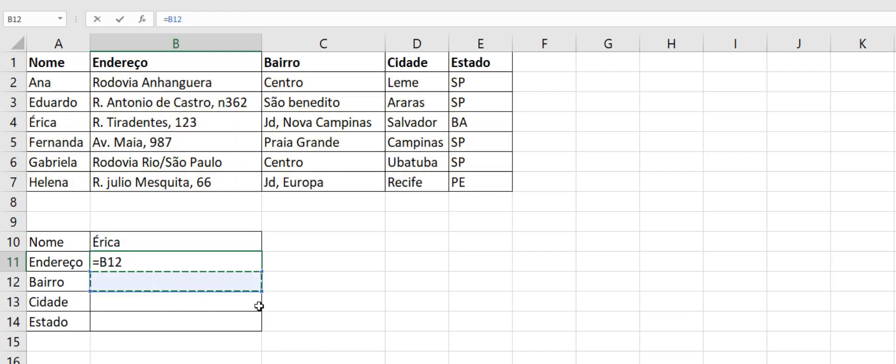
left_click(409, 282)
left_click(669, 206)
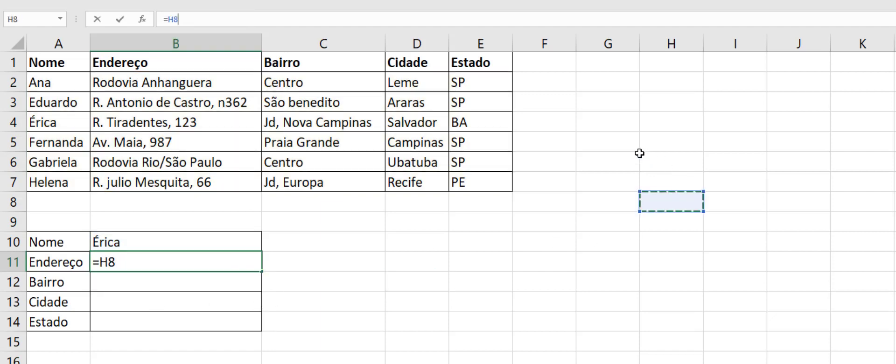
left_click(599, 145)
key("ctrl+z")
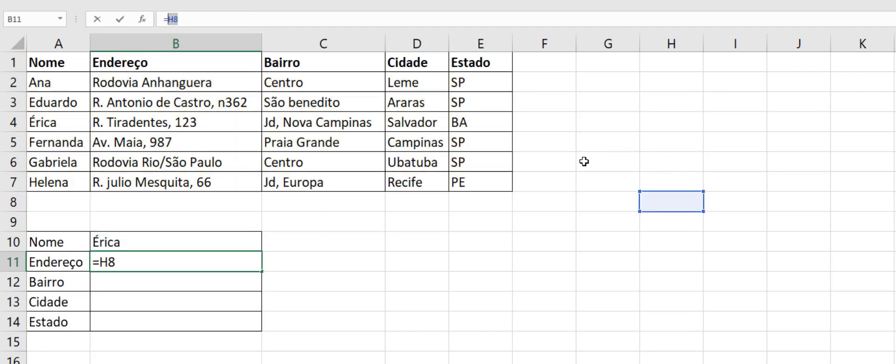
left_click_drag(166, 261, 52, 261)
key("Escape")
key("F5")
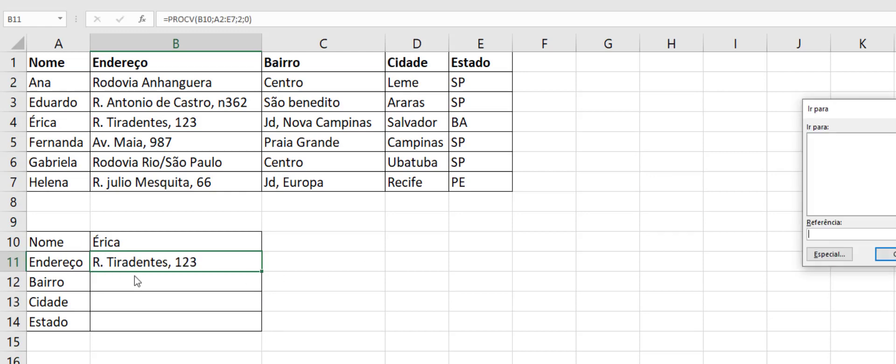
key("Escape")
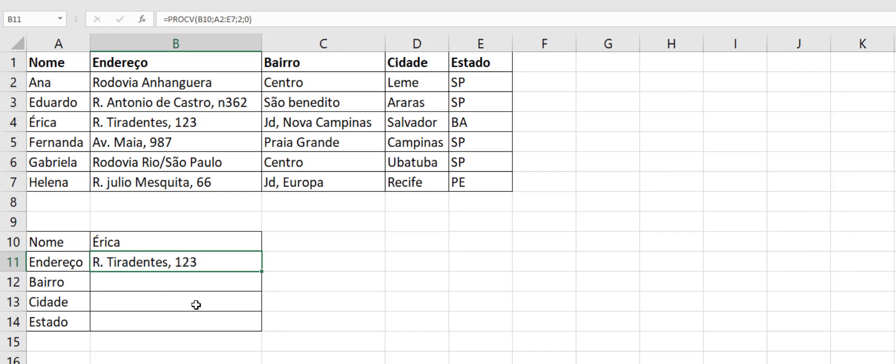
Step: Paste the copied PROCV formula into Bairro cell B12 and set its column index to 3
left_click(180, 327)
left_click(168, 286)
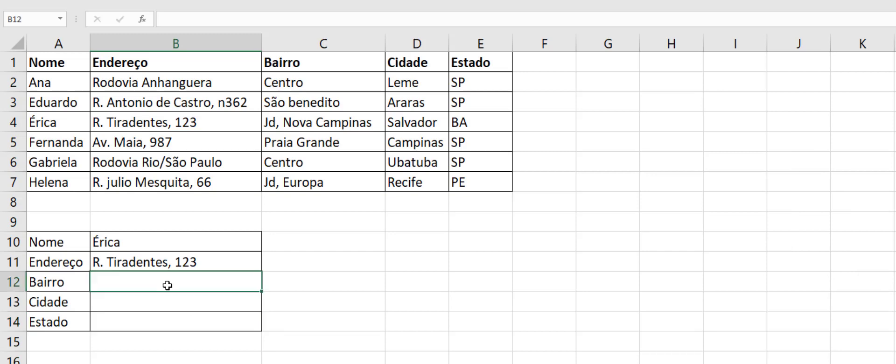
key("ctrl+v")
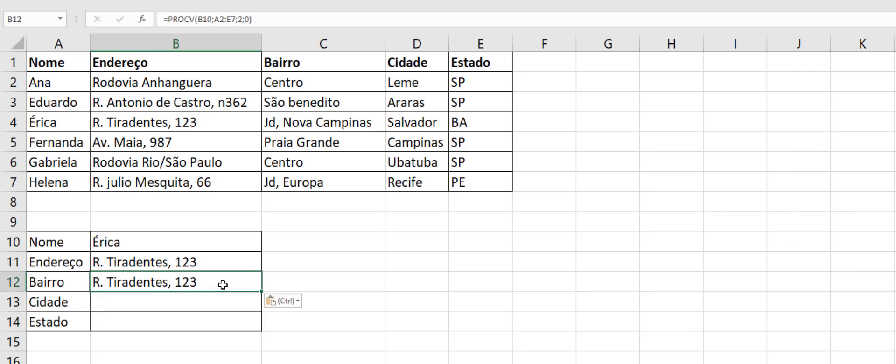
left_click(242, 19)
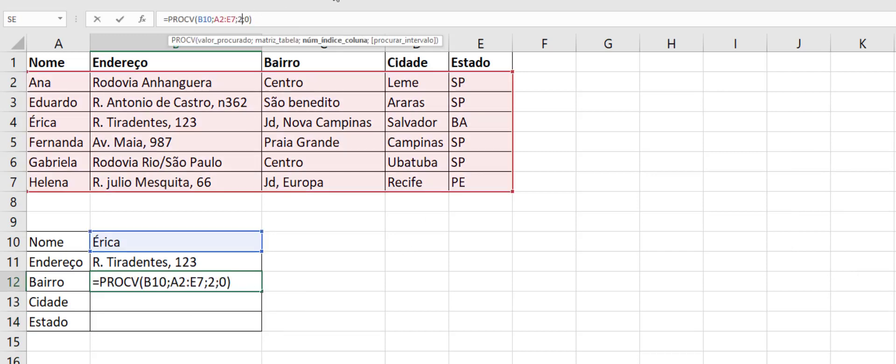
key("BackSpace")
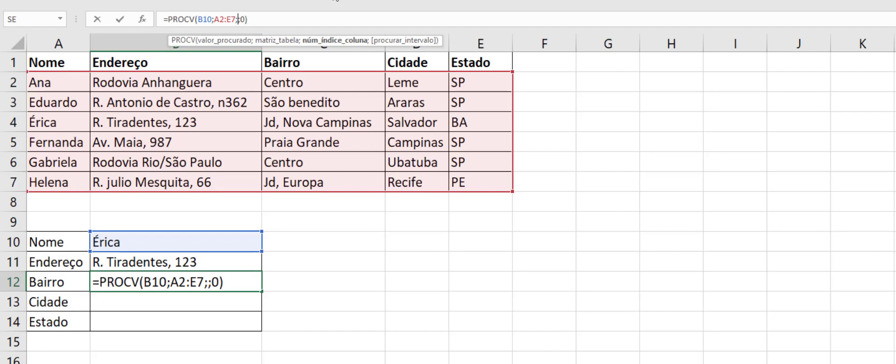
type("3")
key("Return")
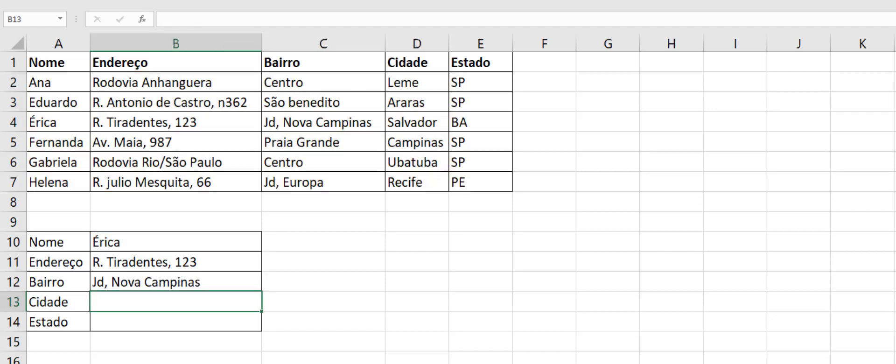
Step: Paste the copied PROCV formula into Cidade cell B13 and set its column index to 4
key("ctrl+v")
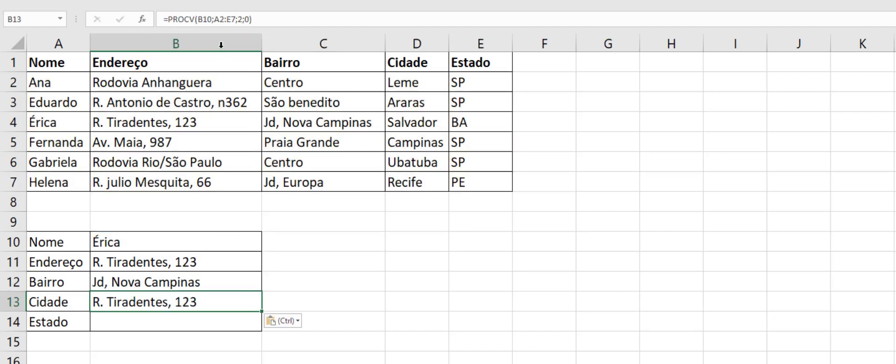
left_click(244, 19)
key("Left")
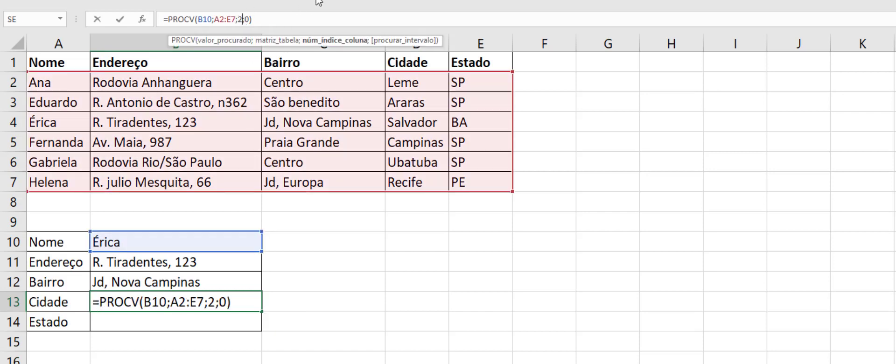
type("4")
key("BackSpace")
key("BackSpace")
type("4")
key("Return")
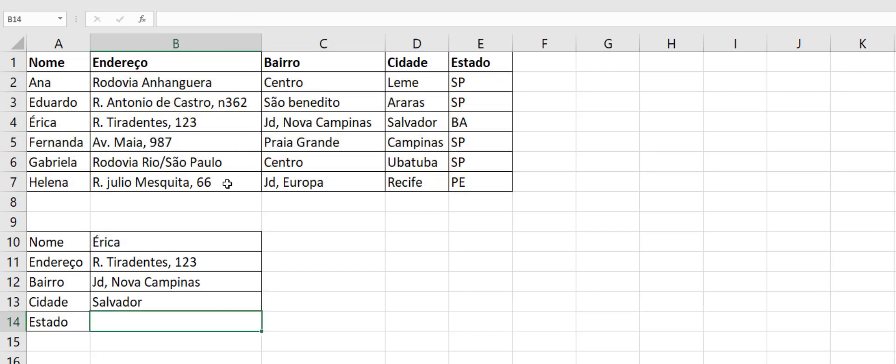
Step: Paste the copied PROCV formula into Estado cell B14 and set its column index to 5
key("ctrl+v")
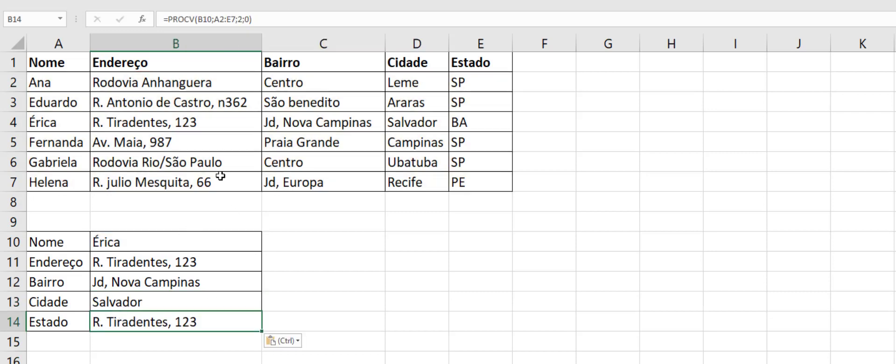
left_click(242, 19)
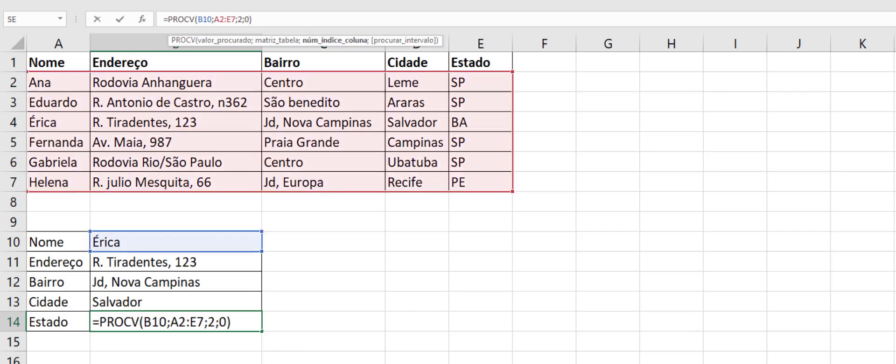
key("BackSpace")
type("5")
key("Return")
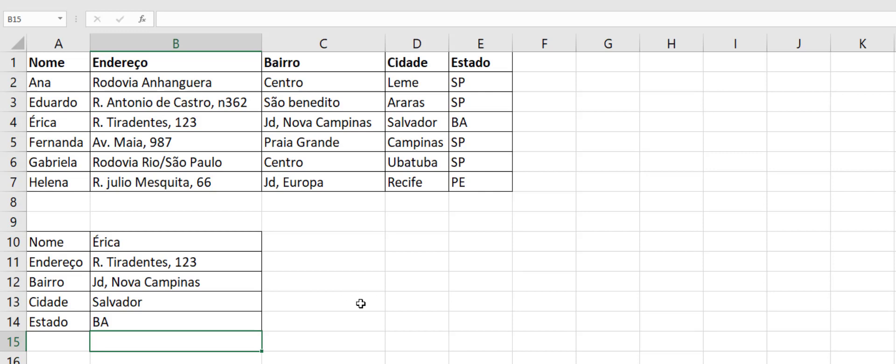
Step: Clear the lookup name in Nome cell B10 and enter the first name listed in row 5 instead
left_click(136, 245)
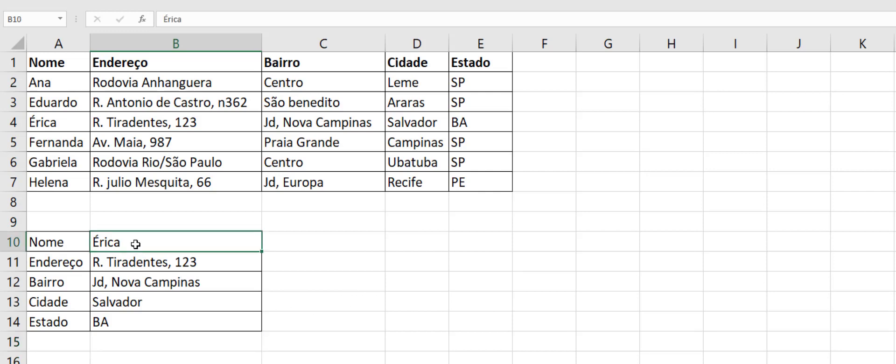
double_click(200, 234)
key("BackSpace")
key("BackSpace")
key("BackSpace")
key("BackSpace")
key("BackSpace")
key("Return")
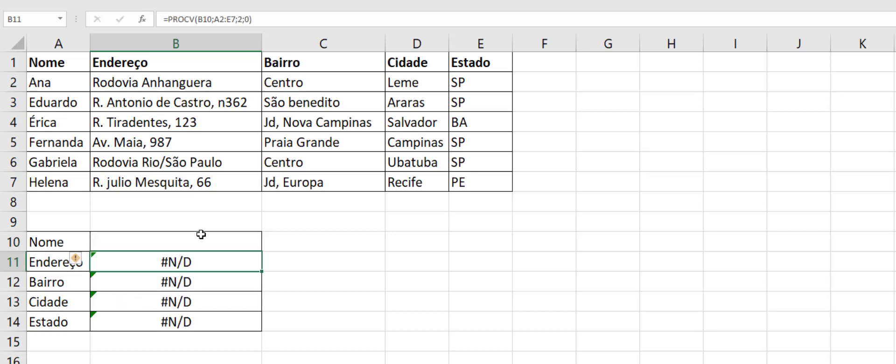
left_click(172, 237)
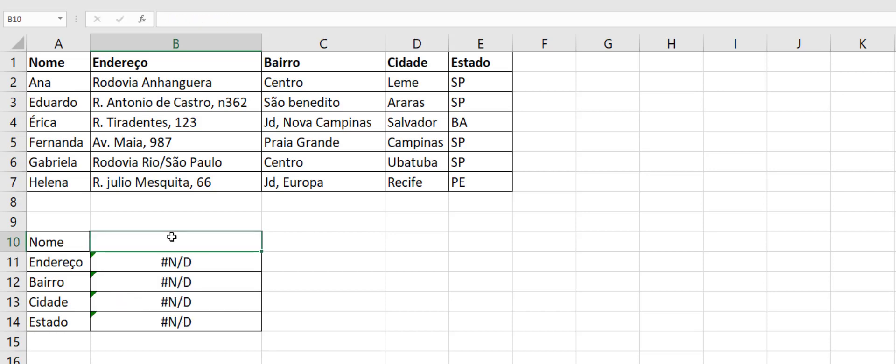
type("Fernada")
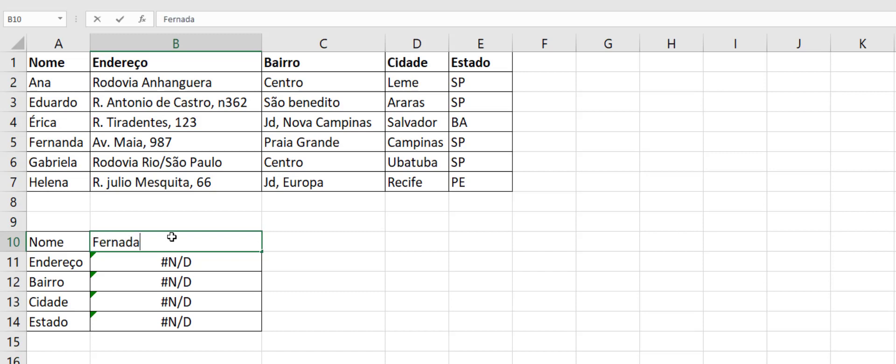
key("BackSpace")
key("BackSpace")
type("nda")
key("Return")
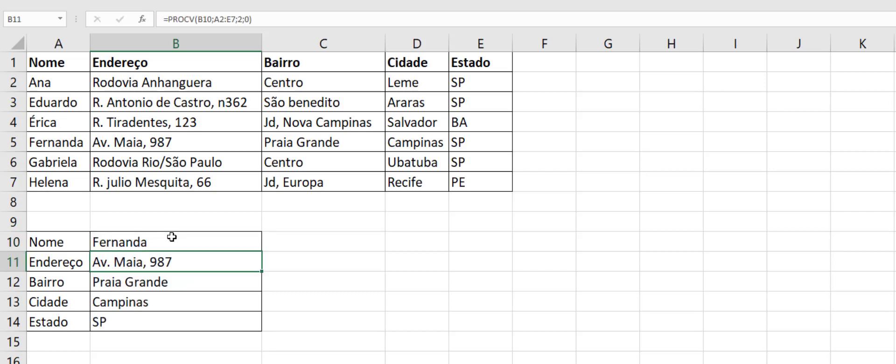